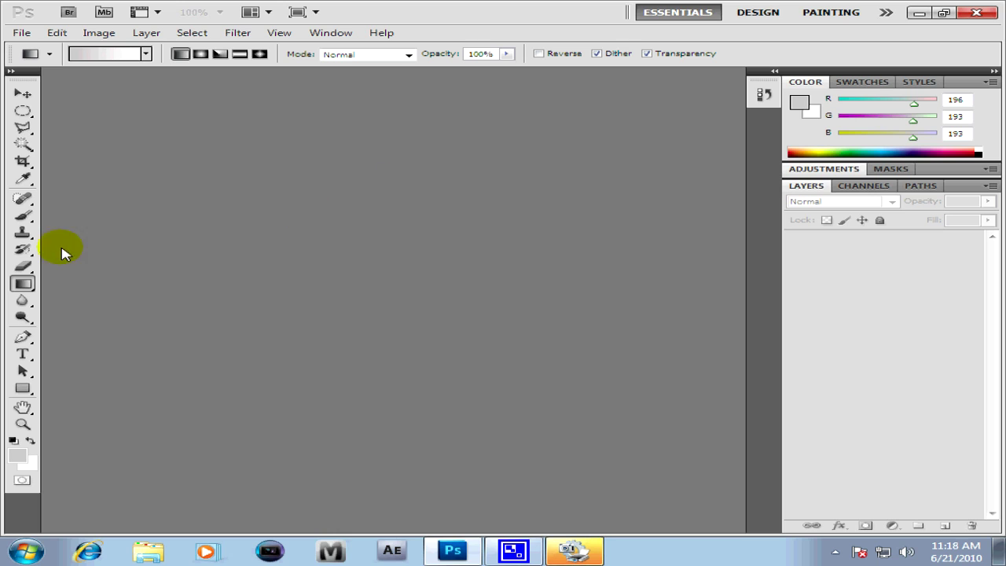
Replace the Gradient tool with the Paint Bucket tool from the same flyout.
right_click(37, 293)
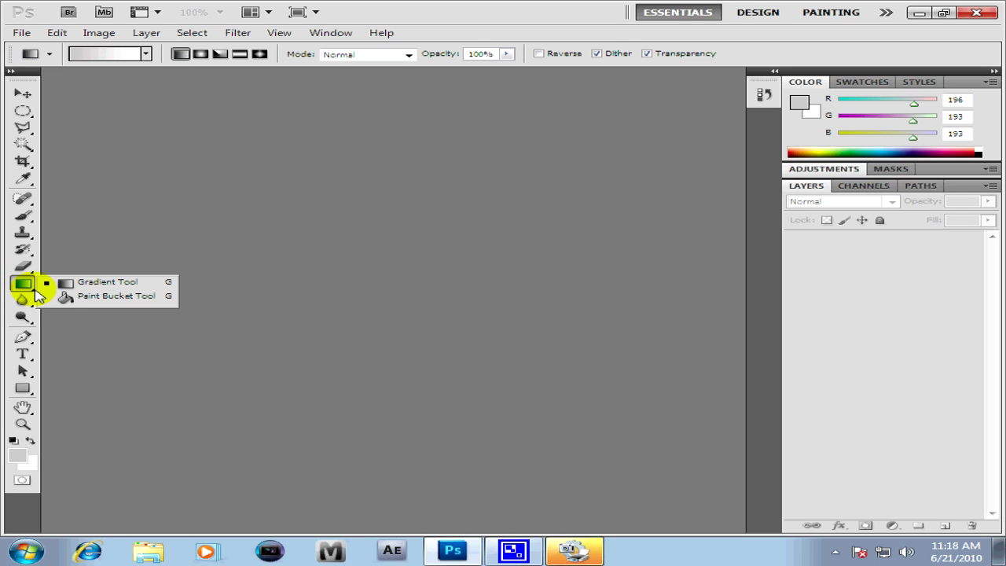
left_click(76, 297)
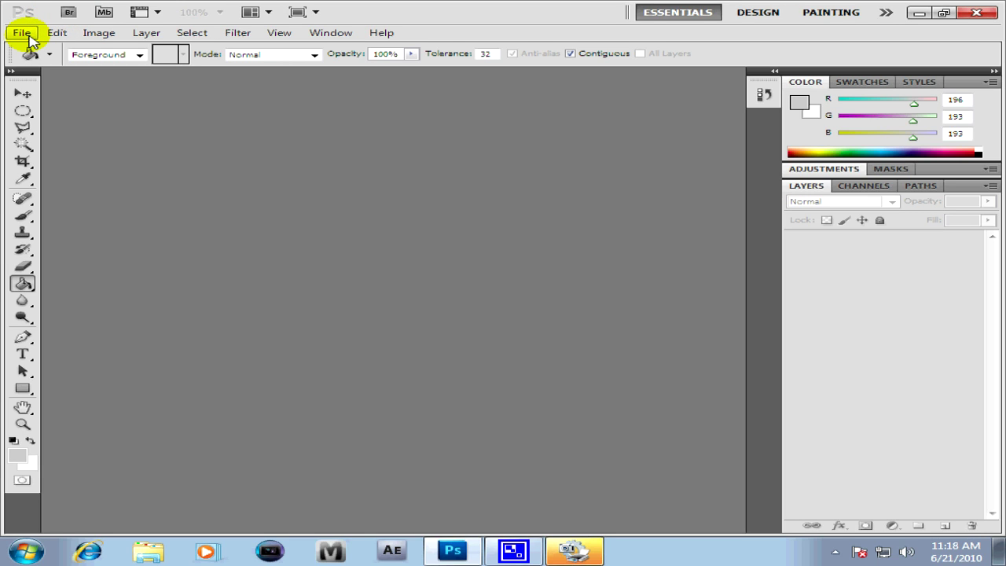
left_click(24, 34)
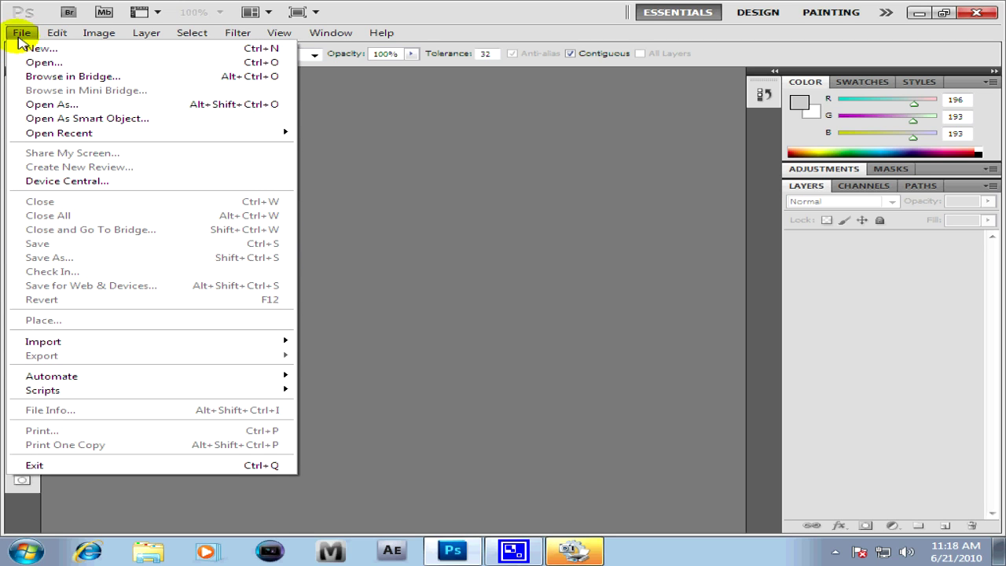
Create Untitled-1 at 1280×720 pixels with Transparent background contents.
left_click(31, 50)
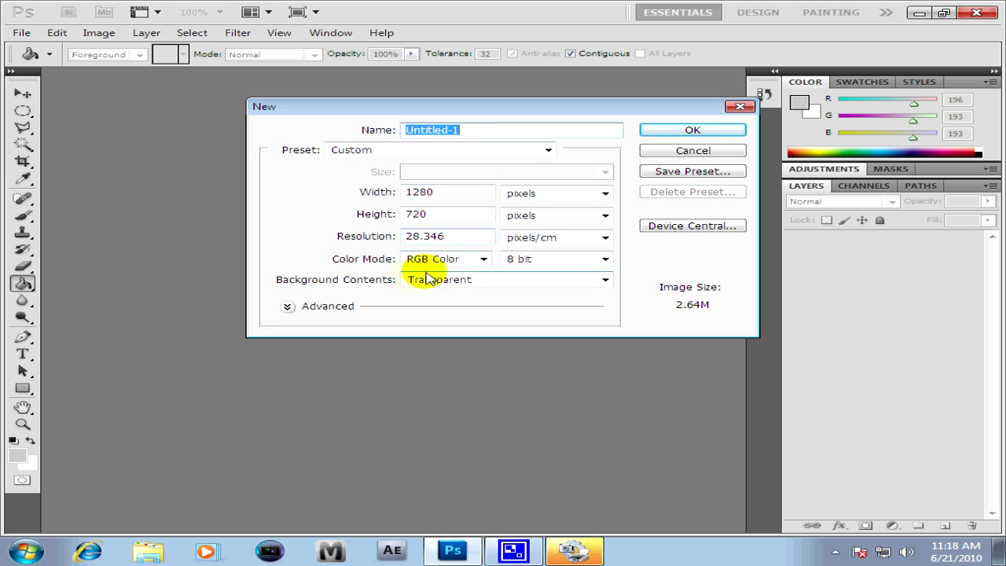
left_click(661, 132)
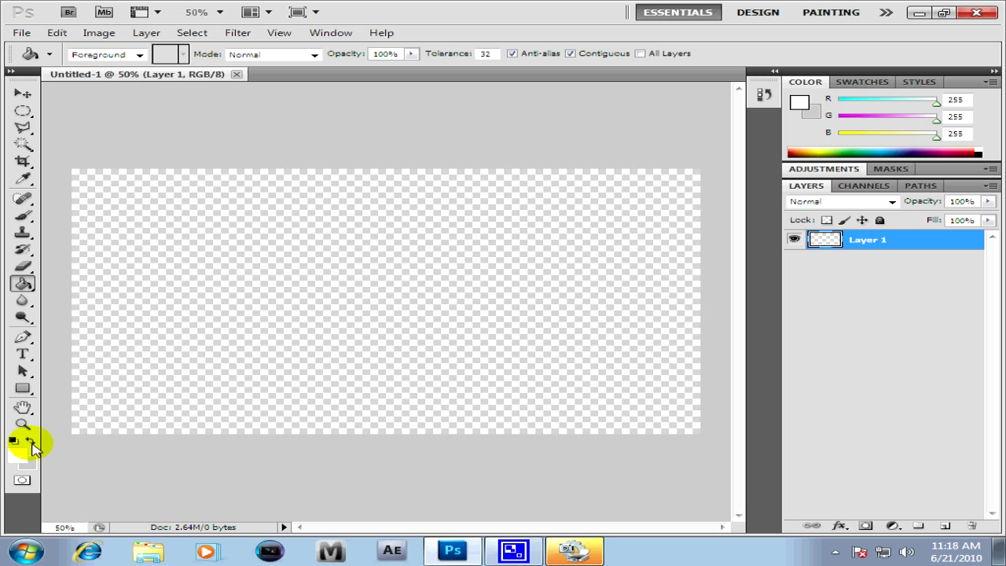
Fill Layer 1 with near-black 010000, then swap so light grey is the foreground colour.
left_click(17, 455)
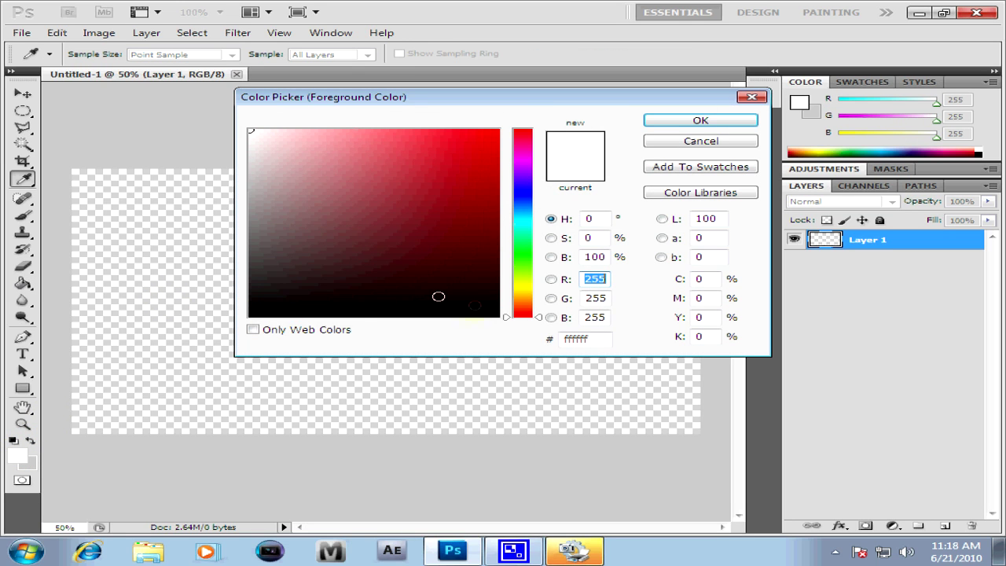
left_click(497, 316)
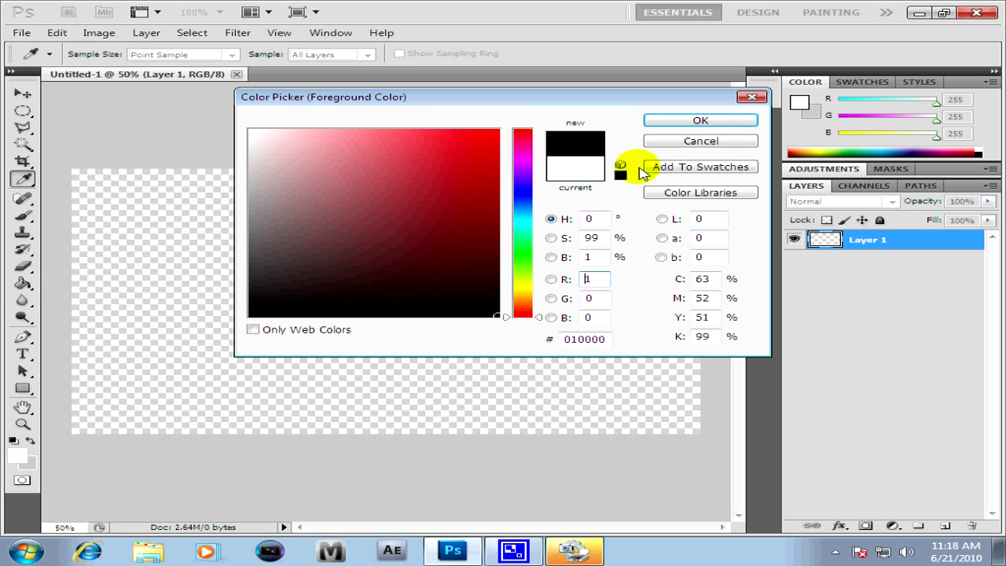
left_click(680, 119)
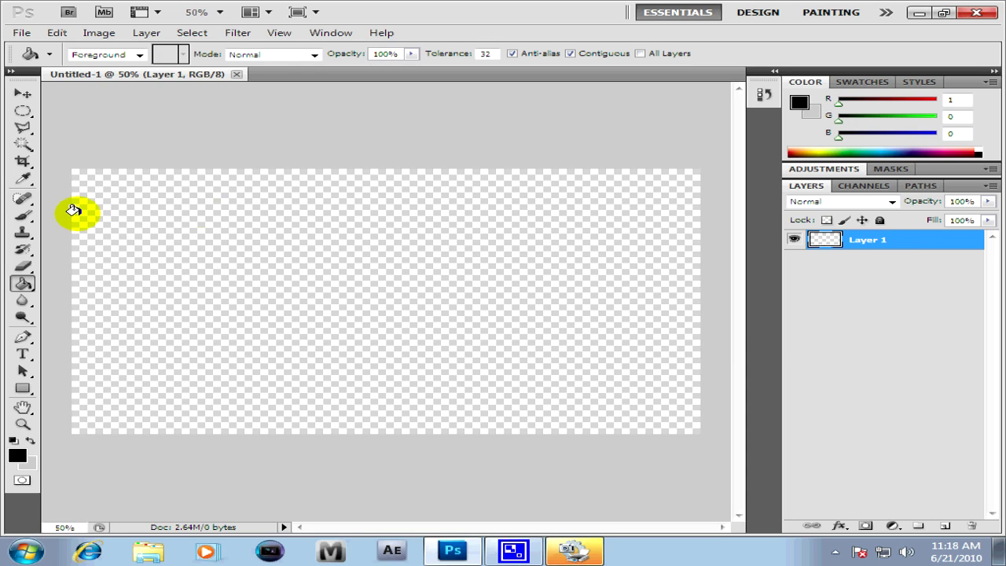
left_click(175, 271)
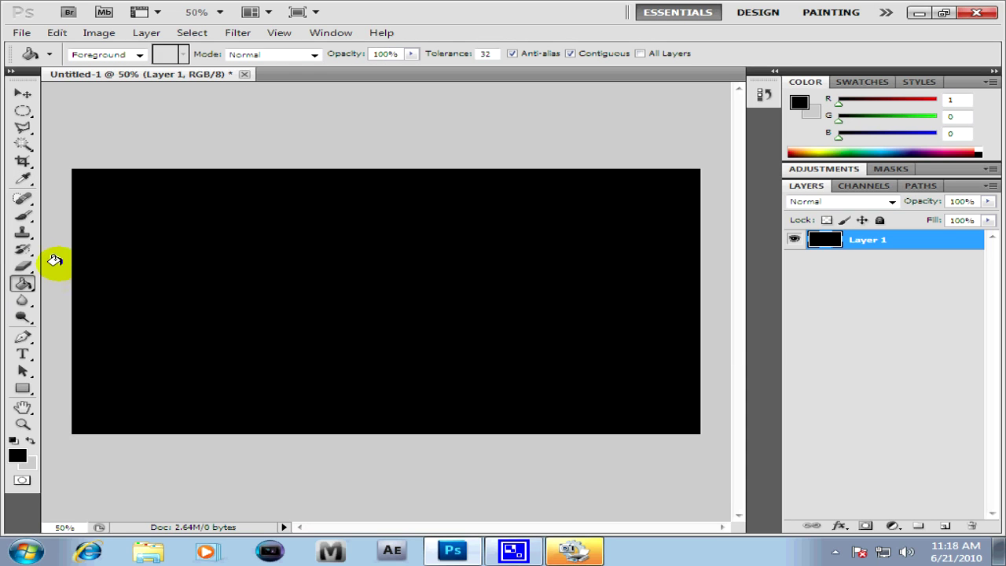
left_click(30, 441)
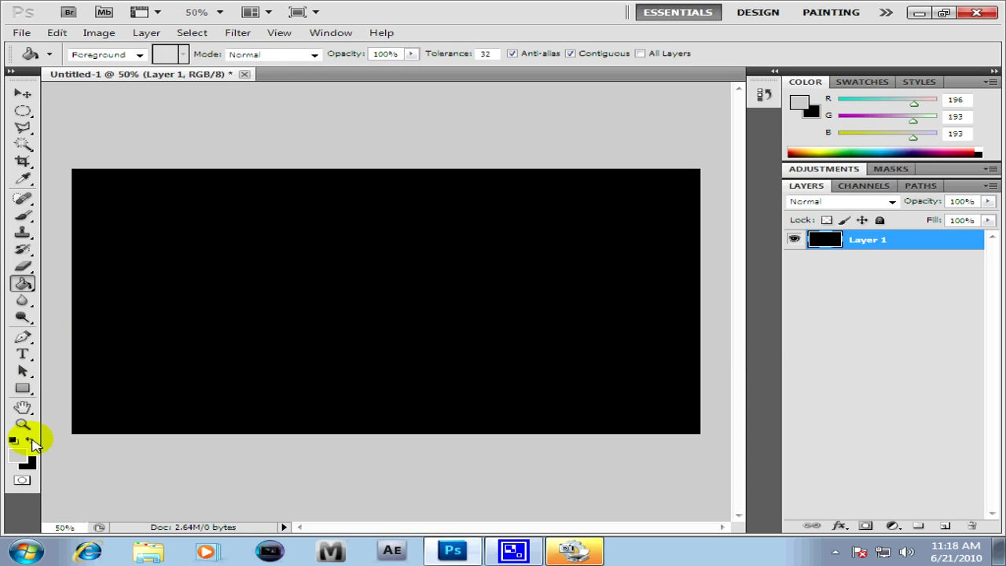
Type 'Reflection' on the canvas and nudge it slightly left to centre it.
left_click(23, 355)
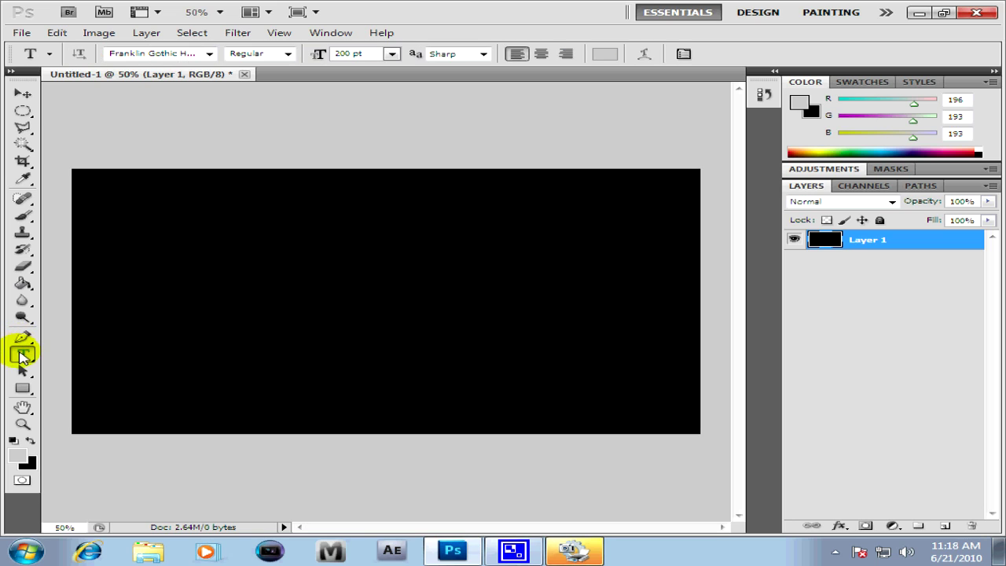
left_click(151, 313)
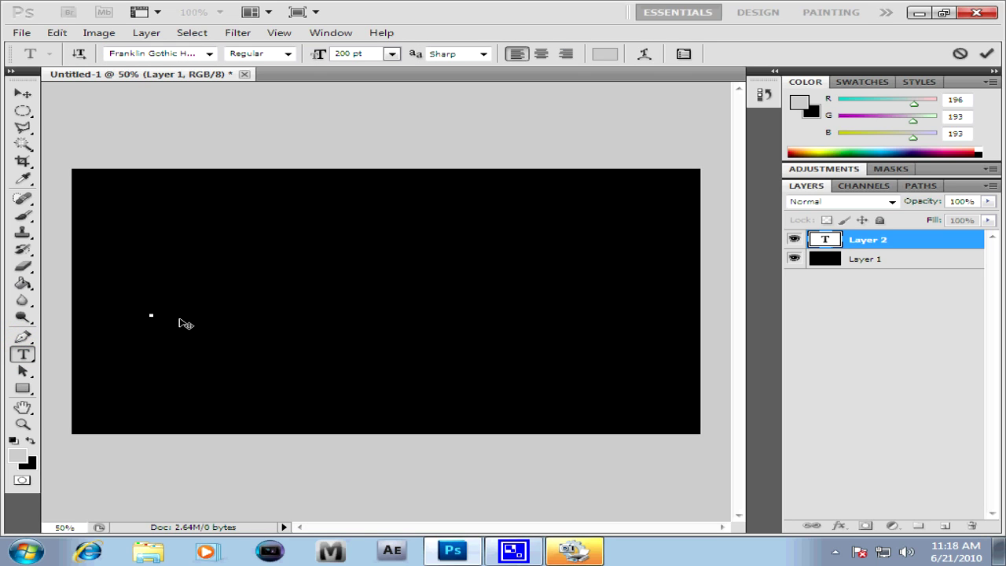
type("Refl")
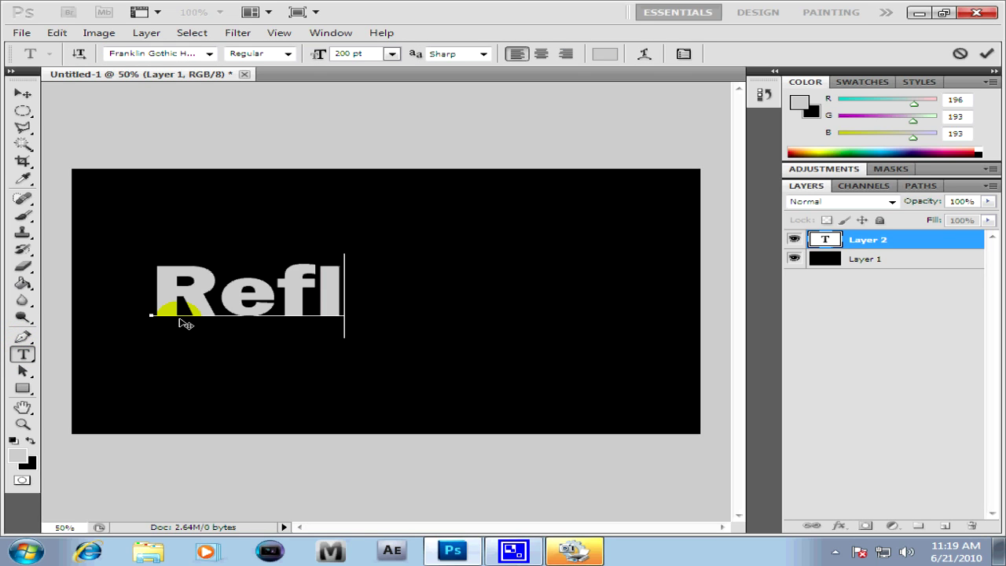
type("ection")
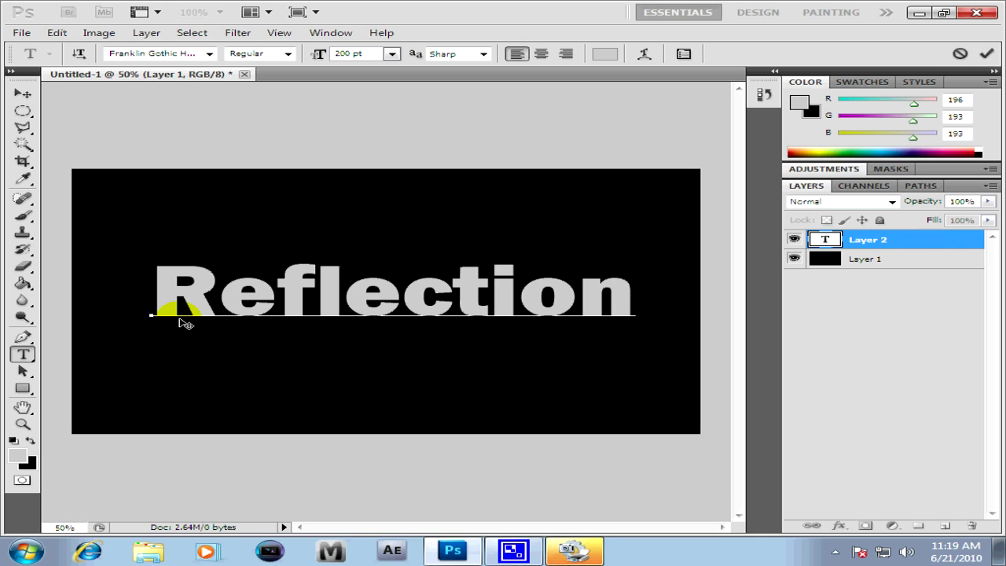
left_click_drag(373, 377, 368, 376)
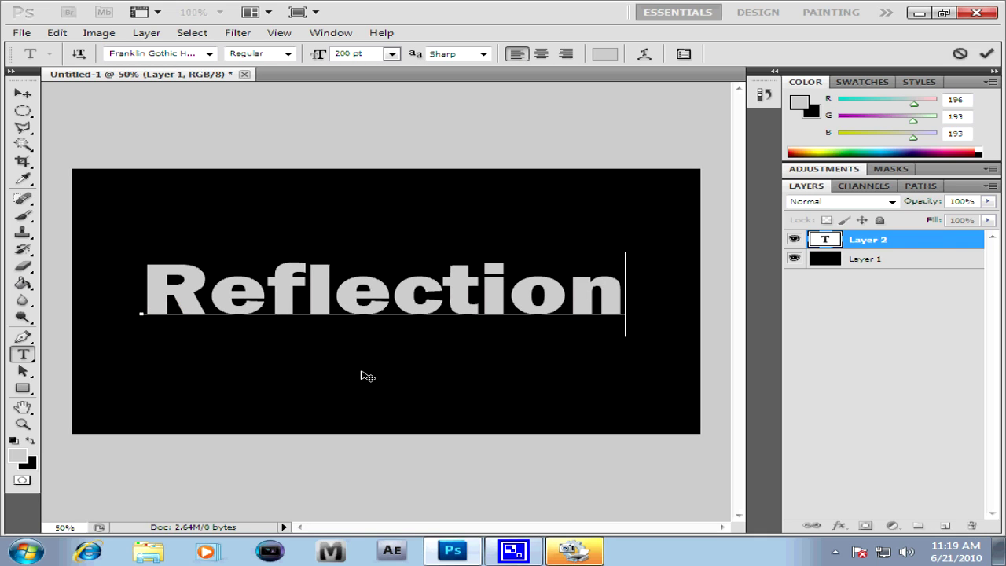
left_click(22, 93)
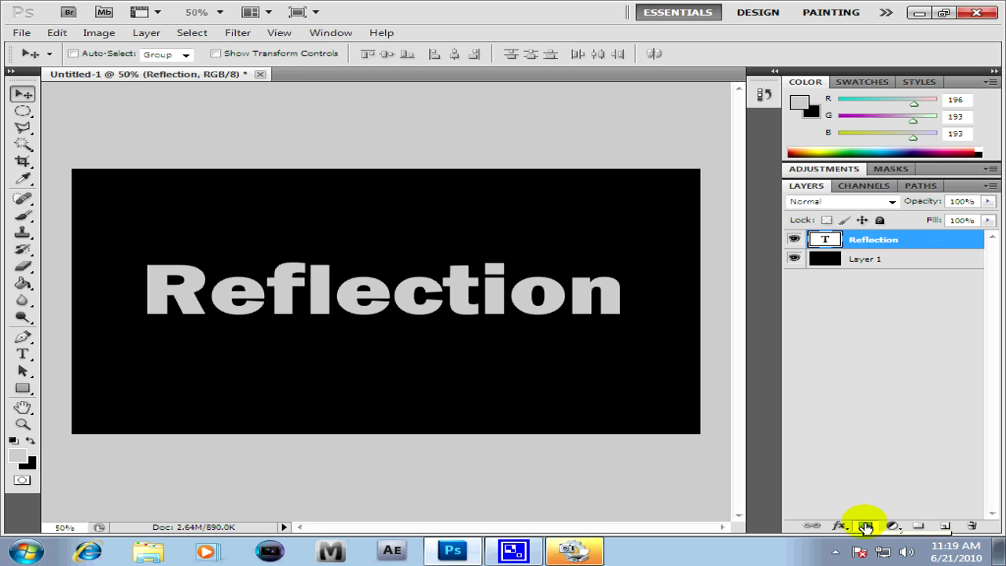
Add a mask to the Reflection layer, rotating the word 90° and back to horizontal.
left_click(865, 525)
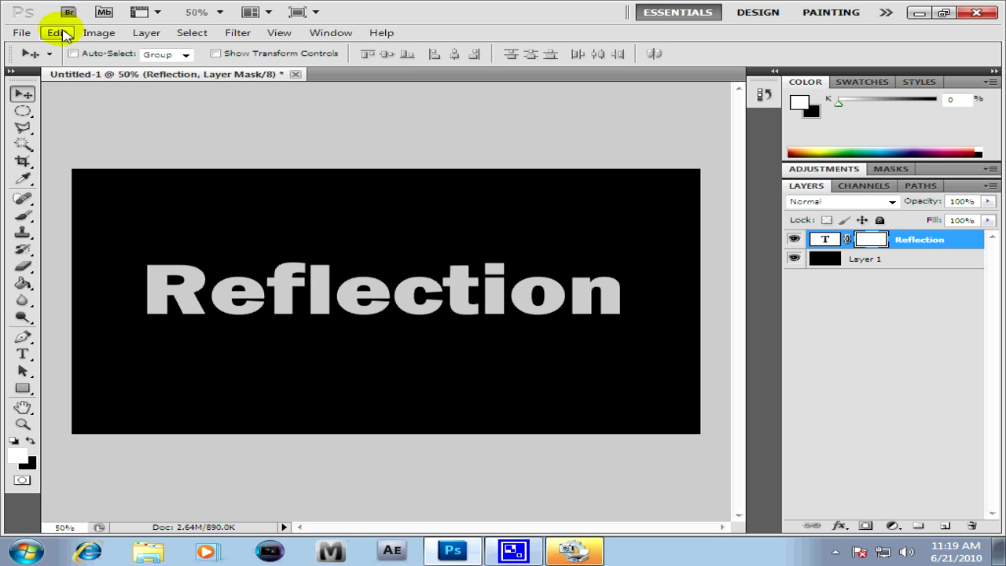
left_click(57, 32)
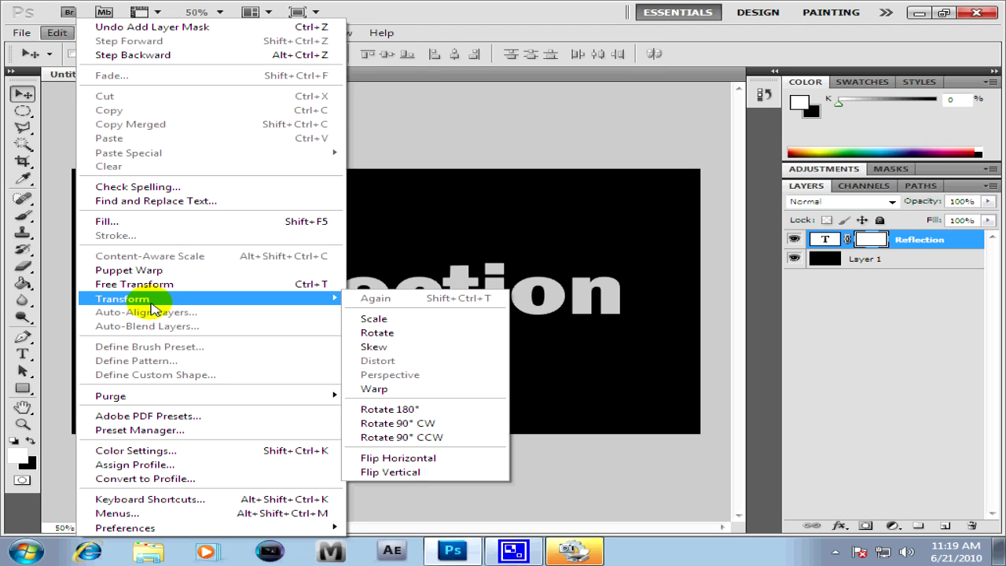
mouse_move(123, 299)
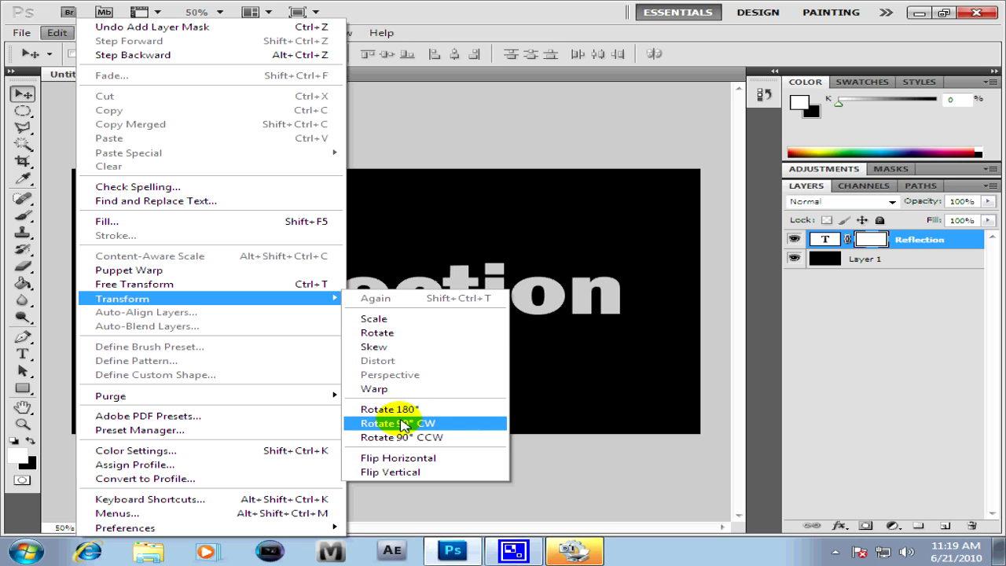
left_click(401, 422)
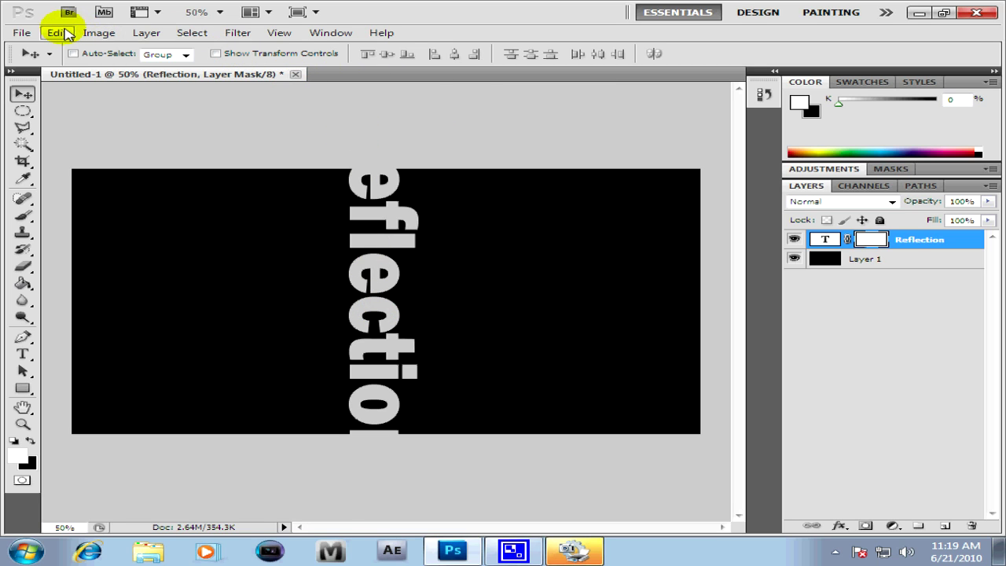
left_click(58, 33)
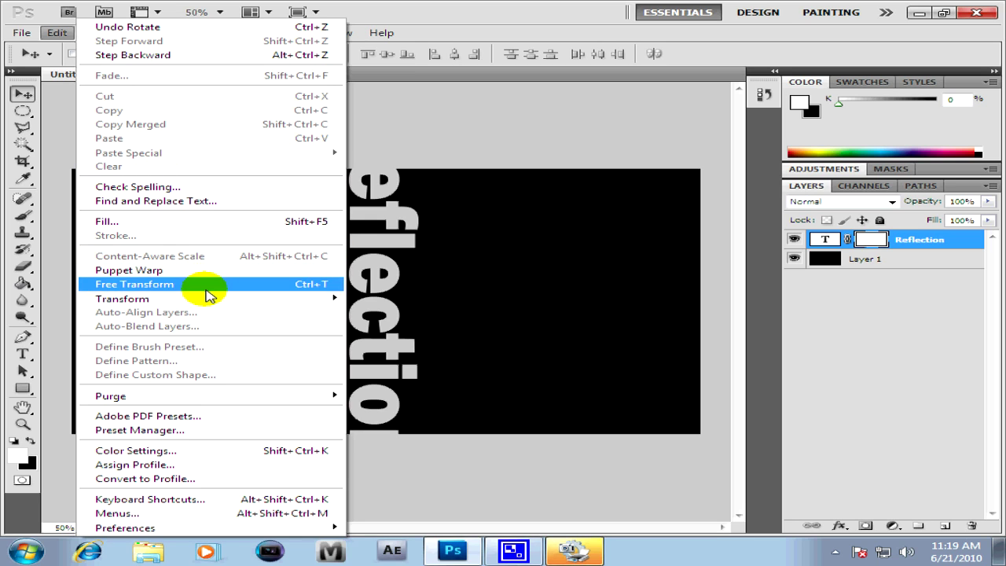
mouse_move(122, 299)
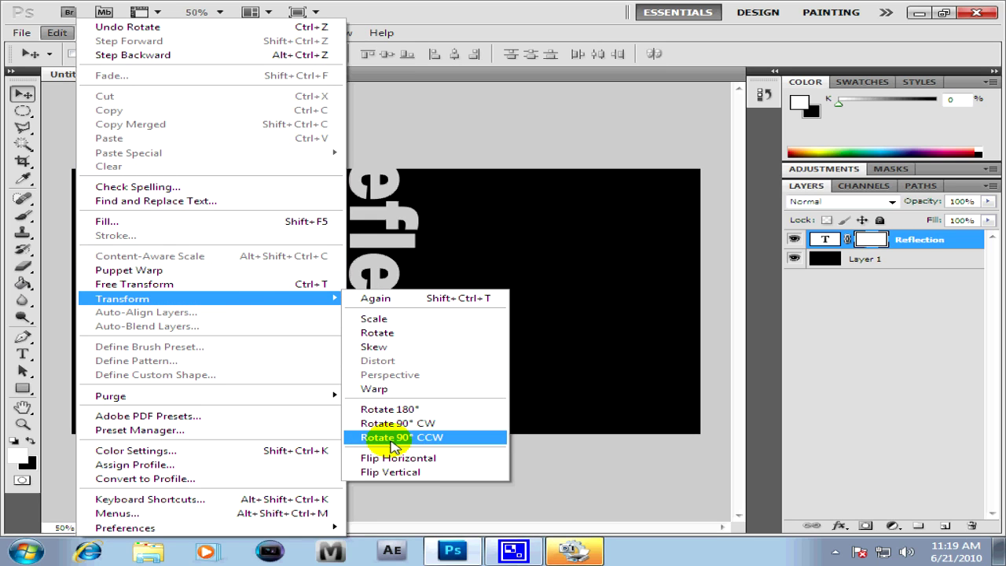
left_click(393, 438)
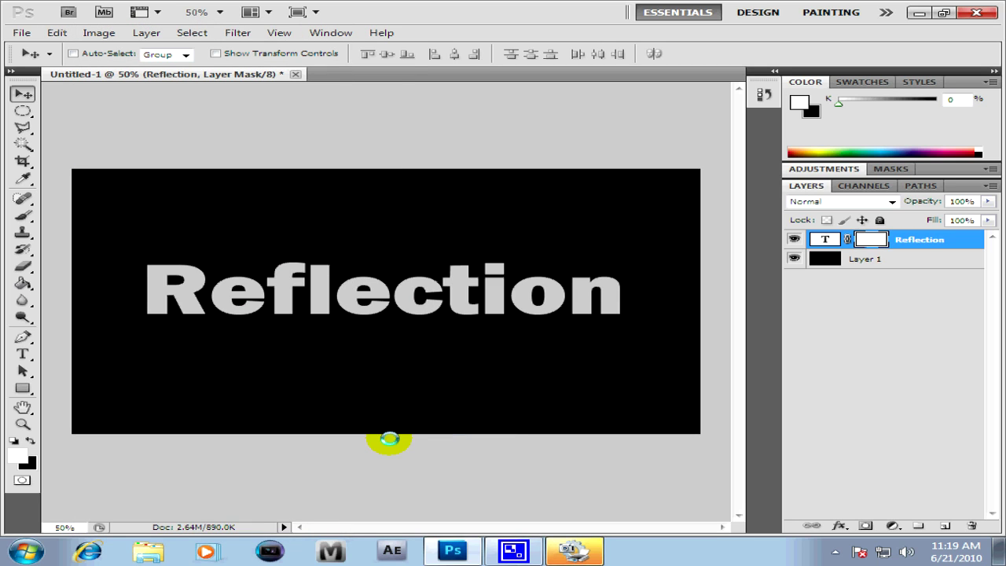
left_click(236, 302)
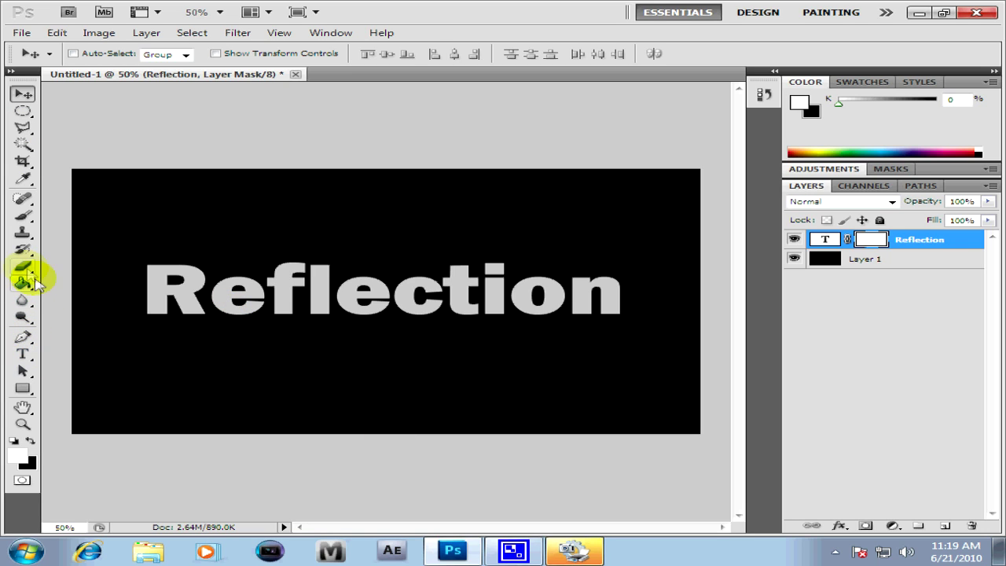
Select the Gradient tool with the Foreground to Background linear preset.
left_click(36, 289)
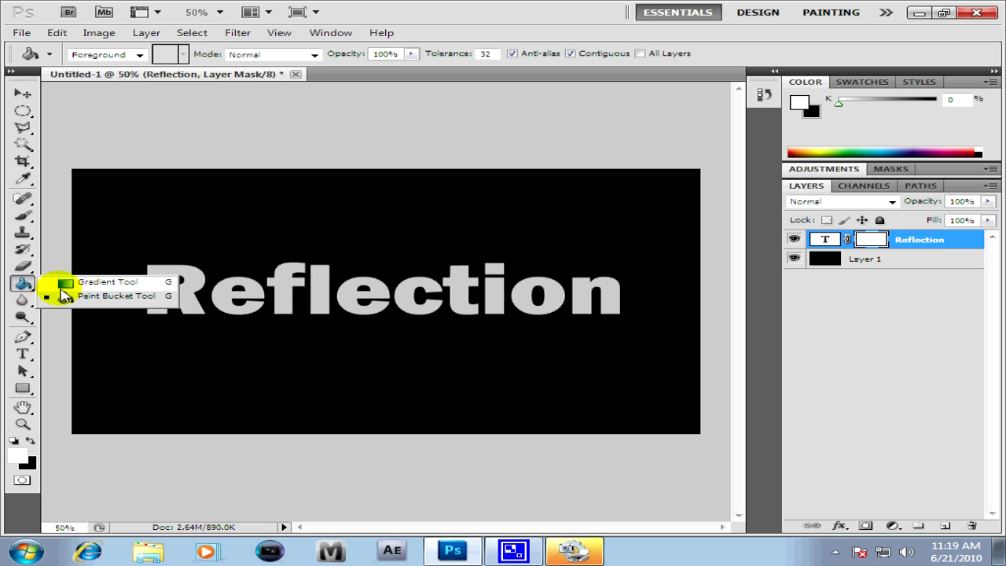
left_click(65, 283)
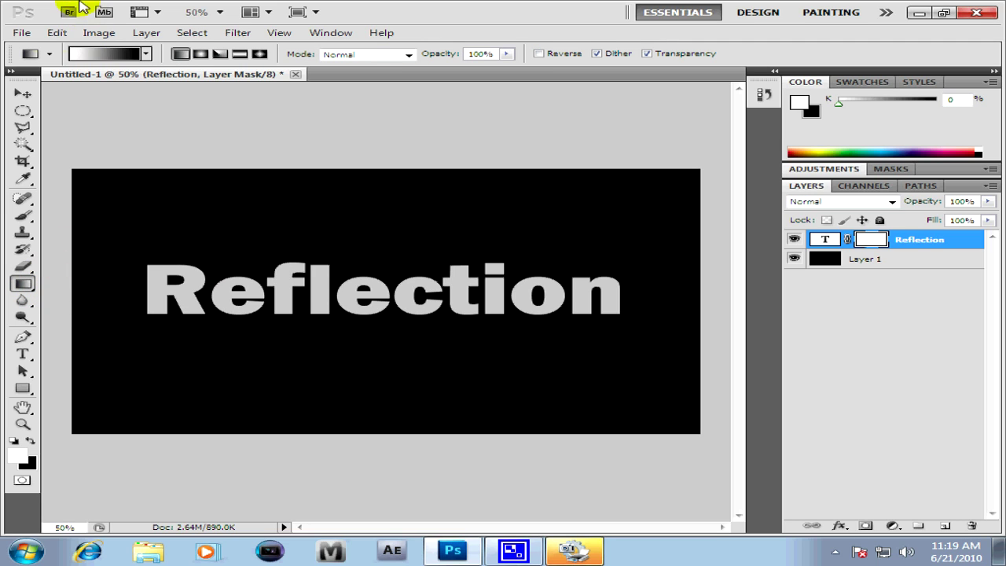
left_click(49, 54)
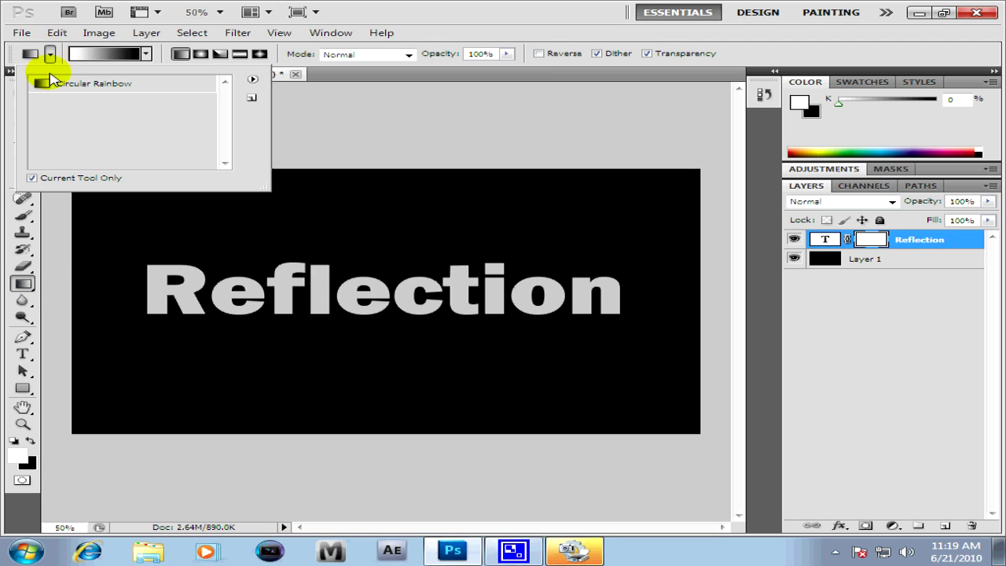
left_click(145, 53)
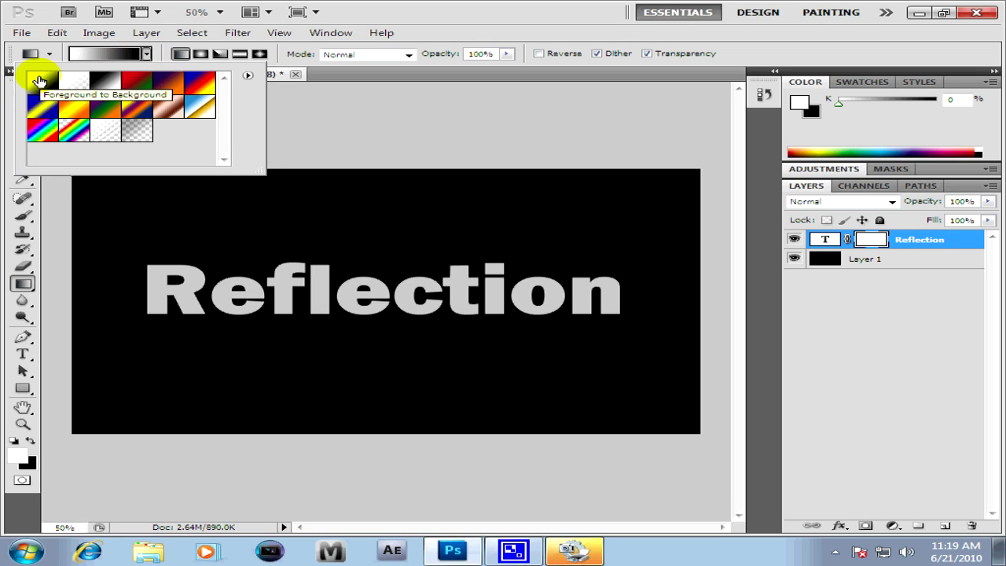
left_click(182, 54)
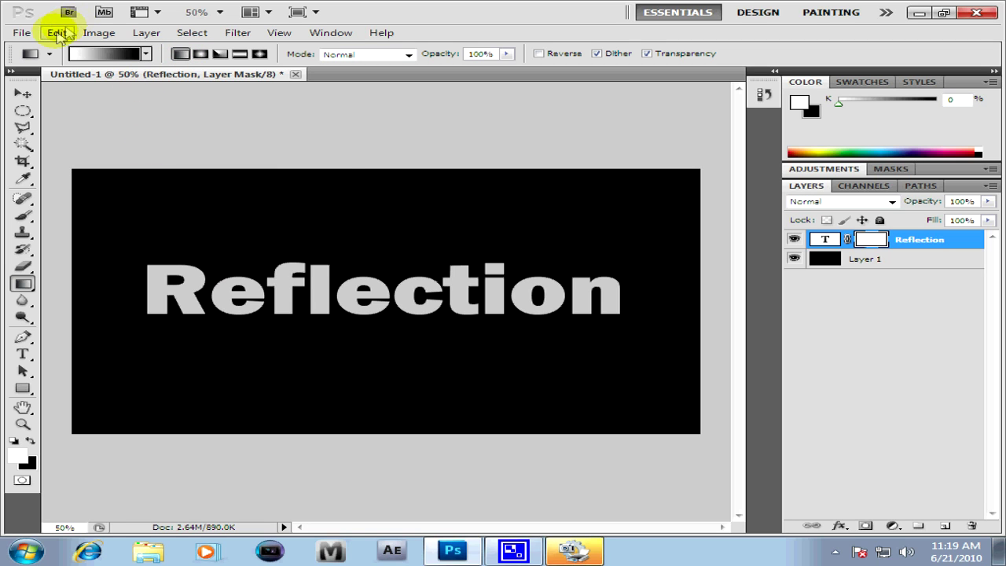
left_click(56, 33)
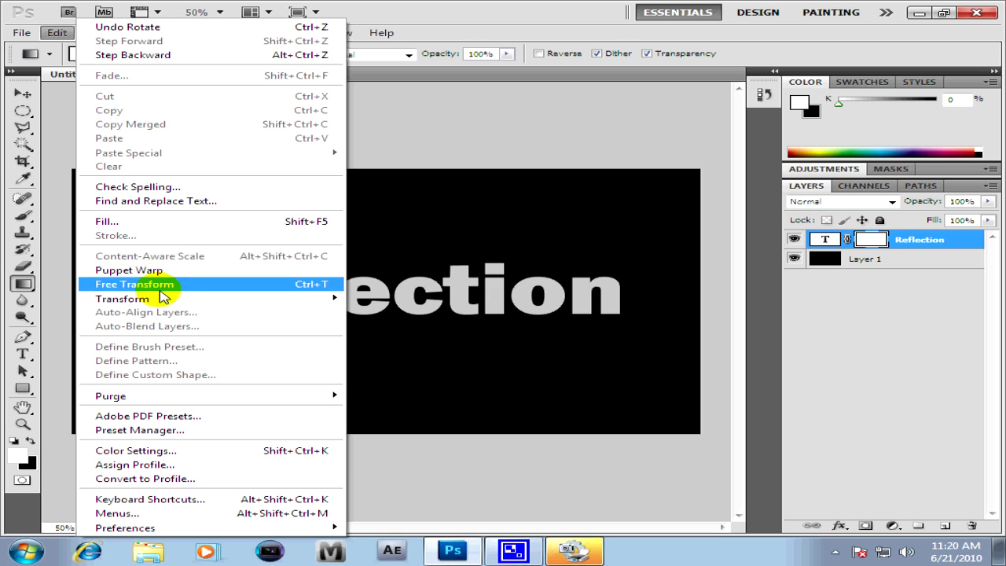
mouse_move(123, 299)
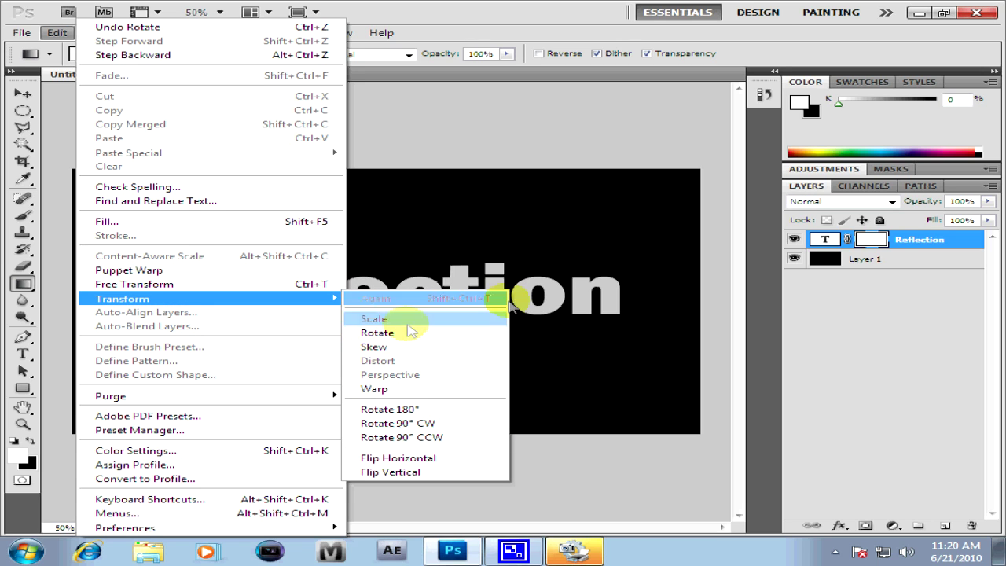
left_click(774, 292)
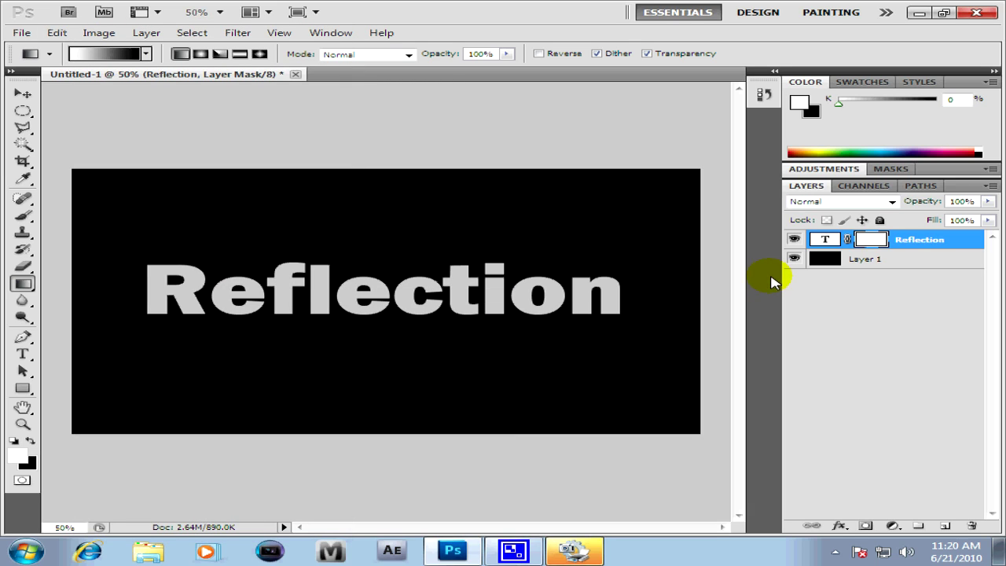
Duplicate the Reflection layer, flip the copy vertically and move it beneath the original.
key("ctrl+j")
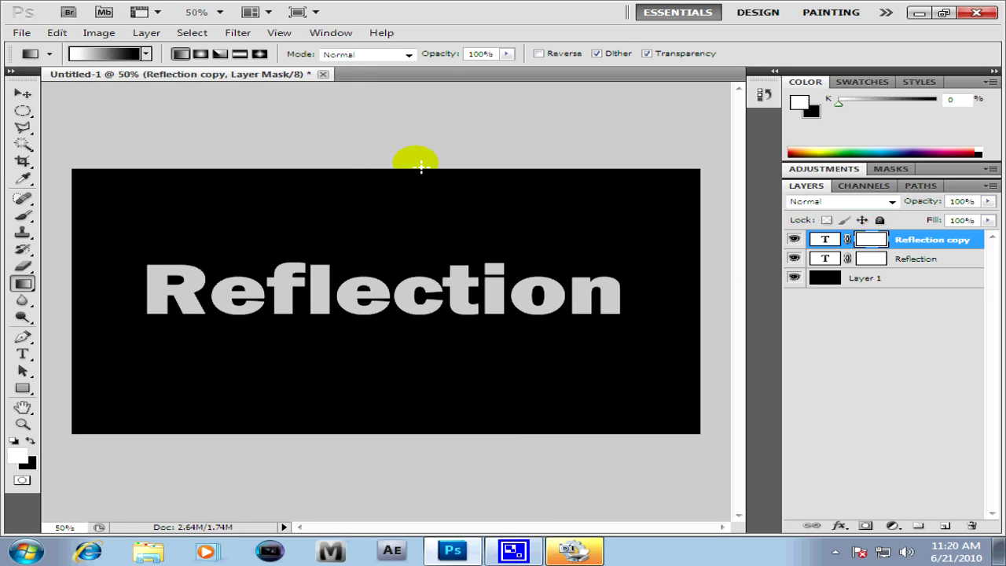
left_click(61, 34)
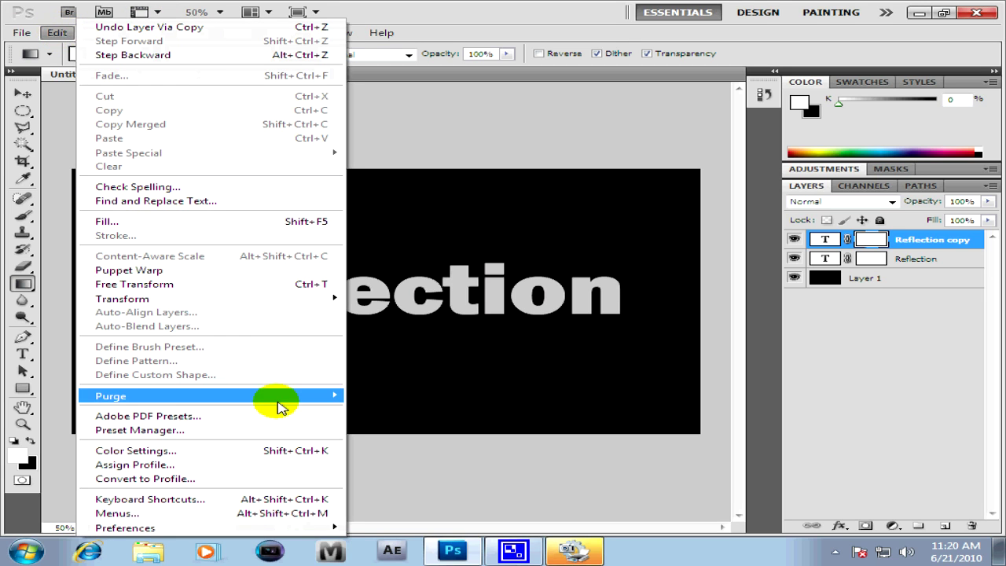
mouse_move(122, 298)
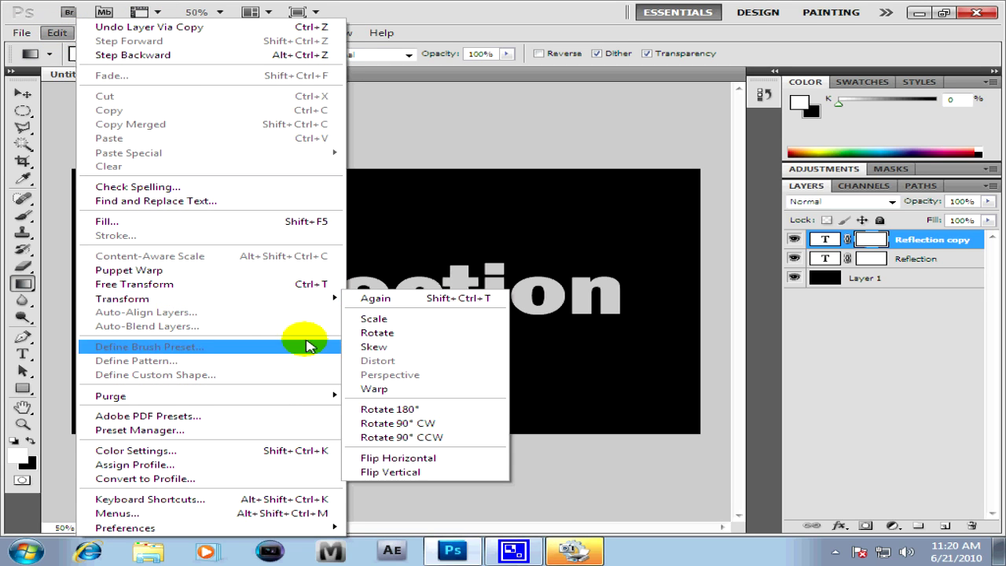
left_click(405, 472)
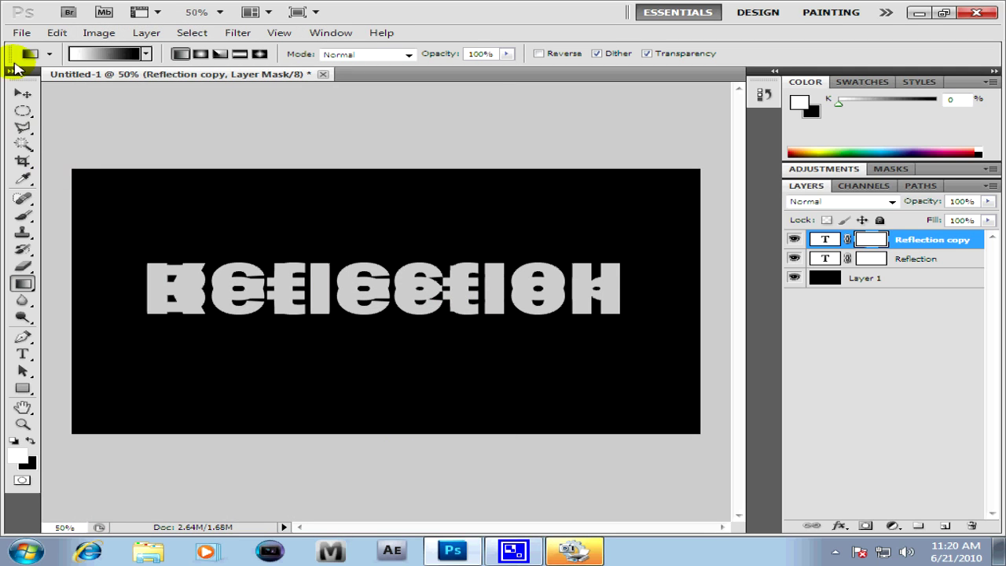
left_click(22, 93)
left_click_drag(383, 370, 382, 425)
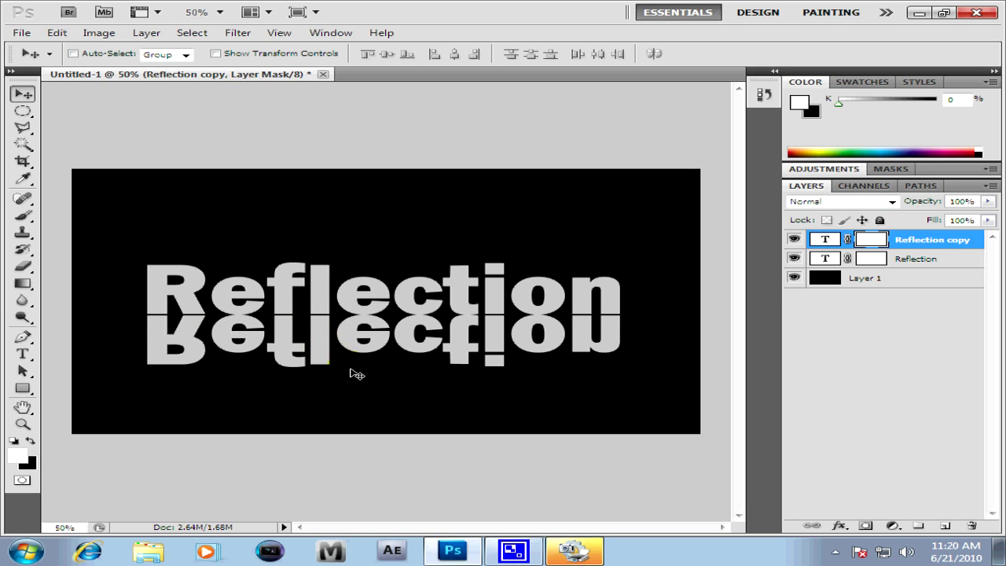
key("shift+Down")
key("shift+Down")
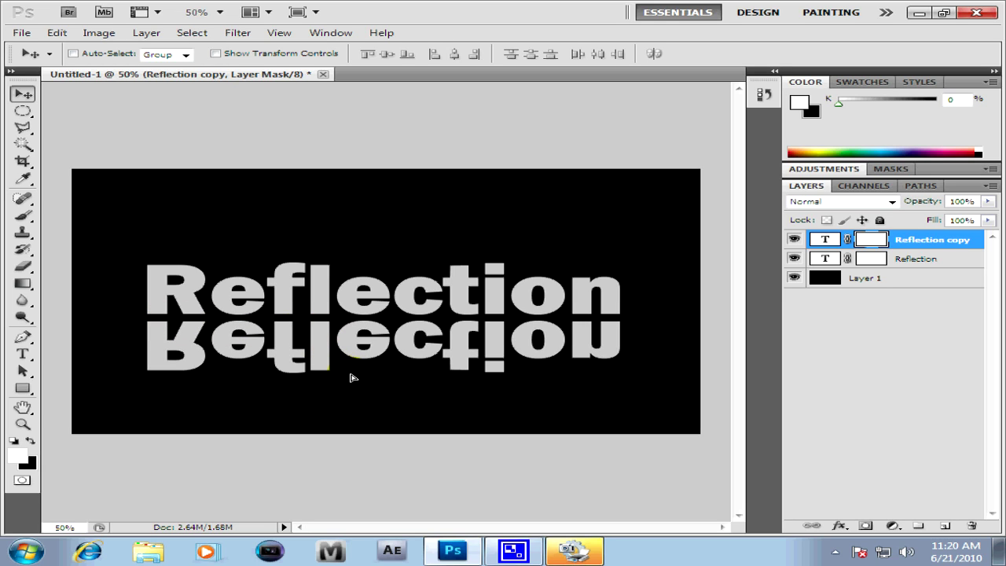
key("shift+Up")
key("shift+Up")
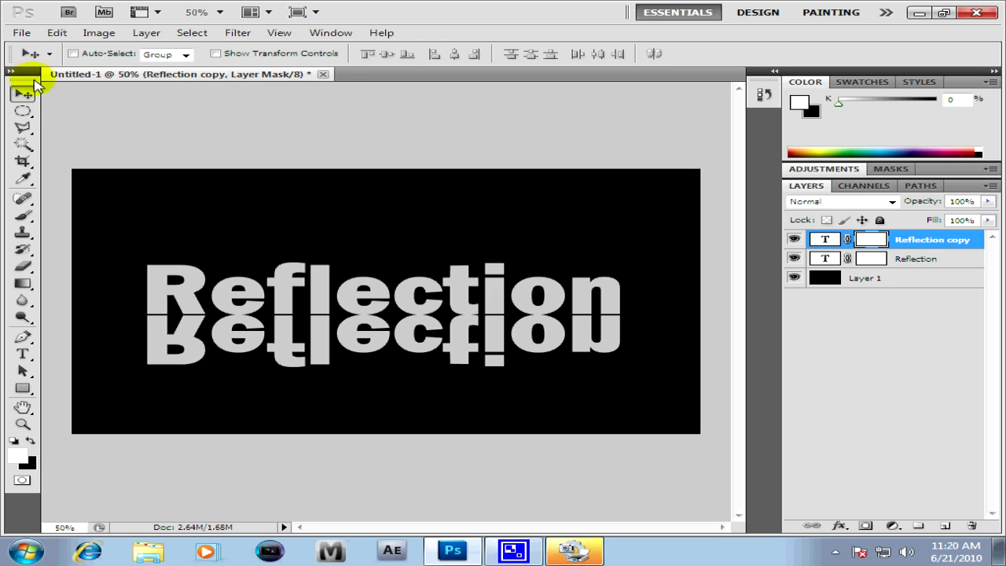
Drag a Foreground to Background gradient down the copy's mask so it fades out.
left_click(33, 292)
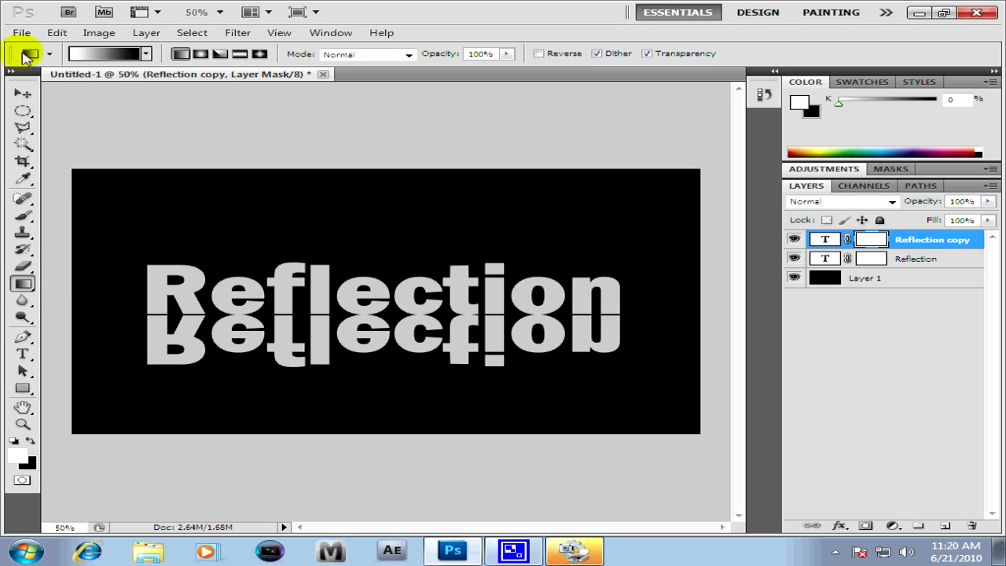
left_click(102, 53)
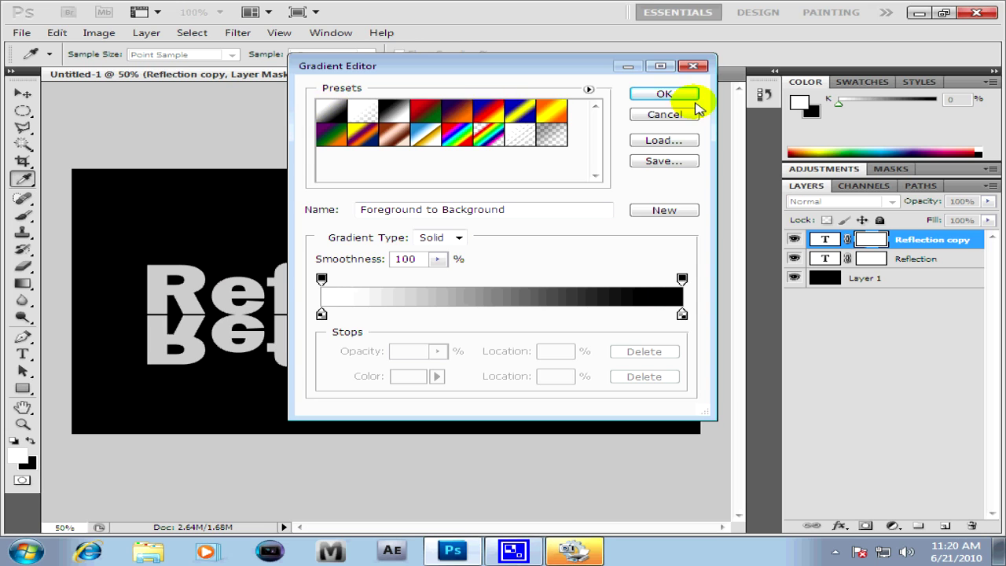
left_click(668, 94)
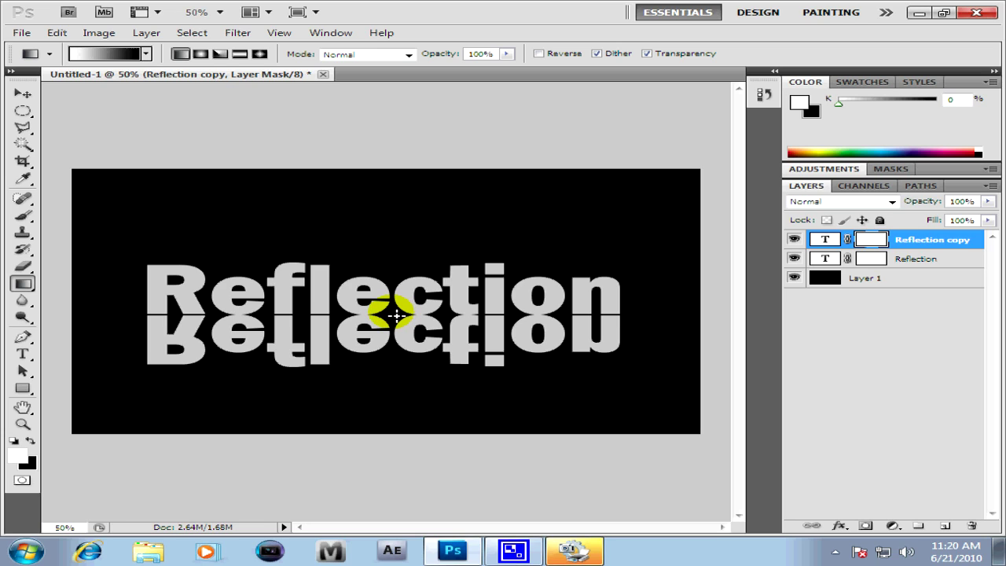
left_click_drag(395, 313, 396, 354)
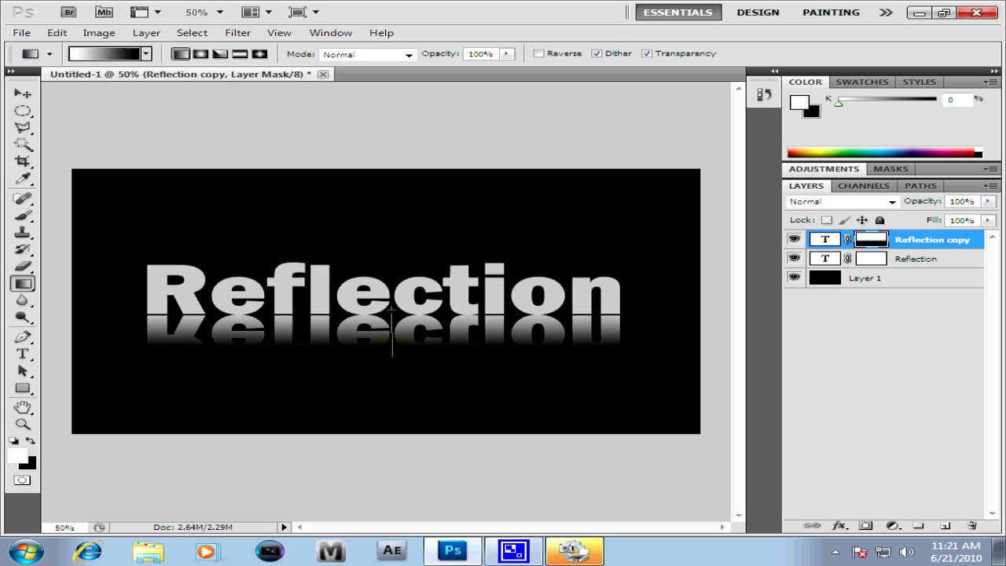
Redraw the mask gradient over a shorter distance, then close Photoshop to the save prompt.
left_click_drag(391, 355, 391, 355)
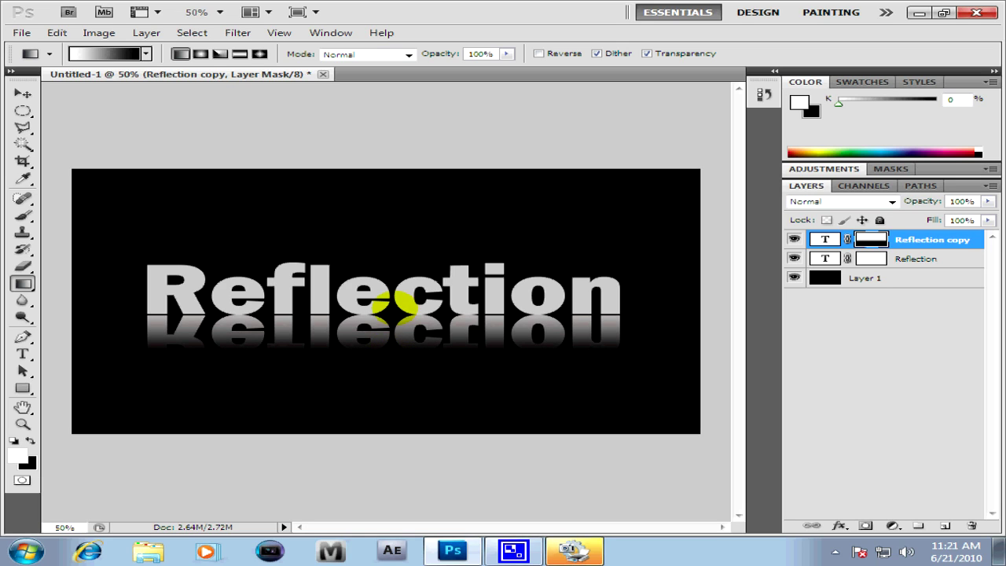
left_click_drag(390, 318, 390, 334)
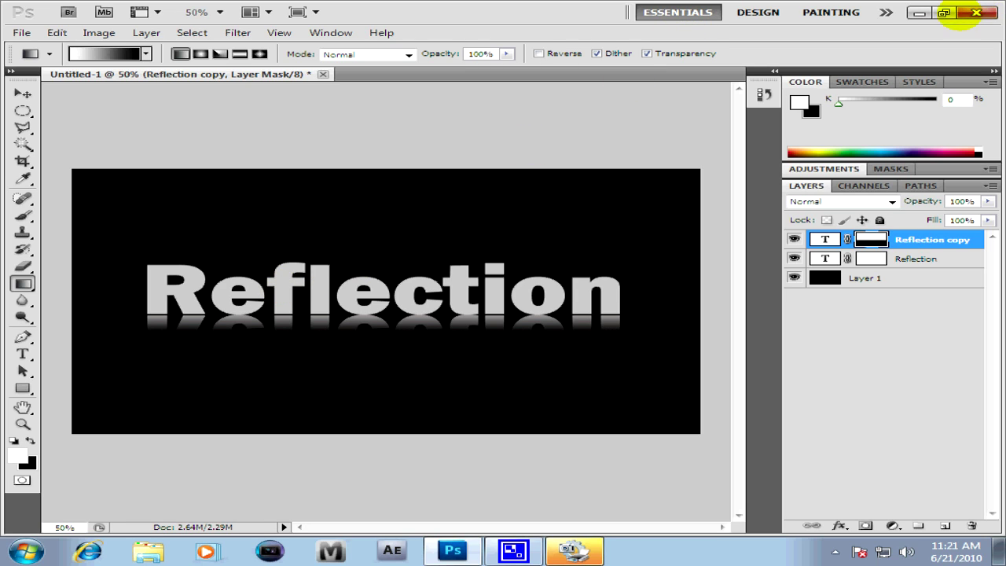
left_click(975, 12)
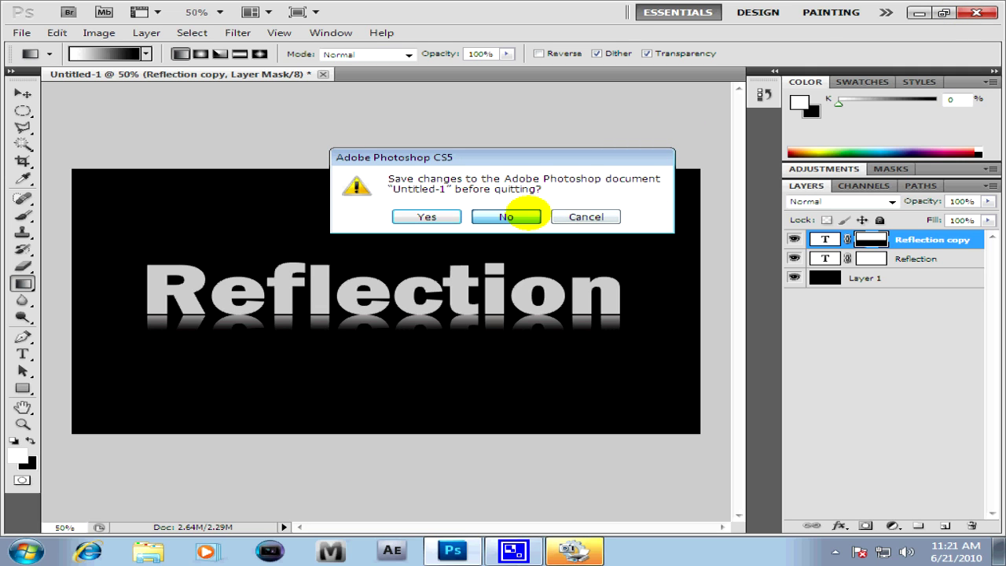